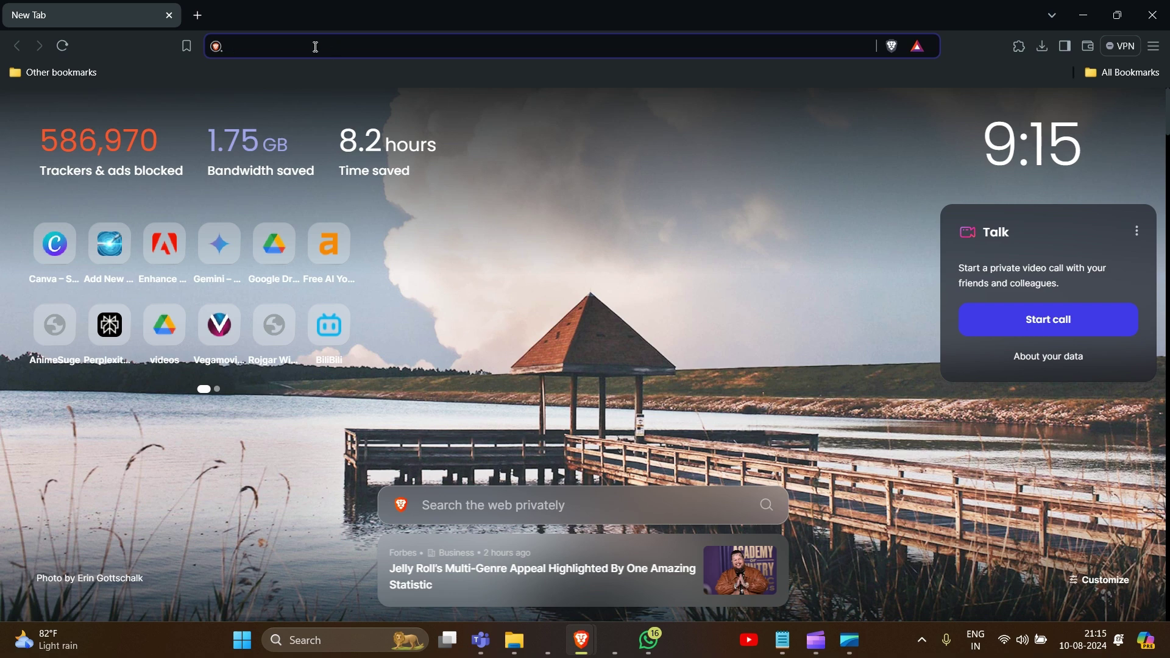
Search Brave for 'msi afterburner' using the address-bar suggestion from typing 'msi'
type("msi")
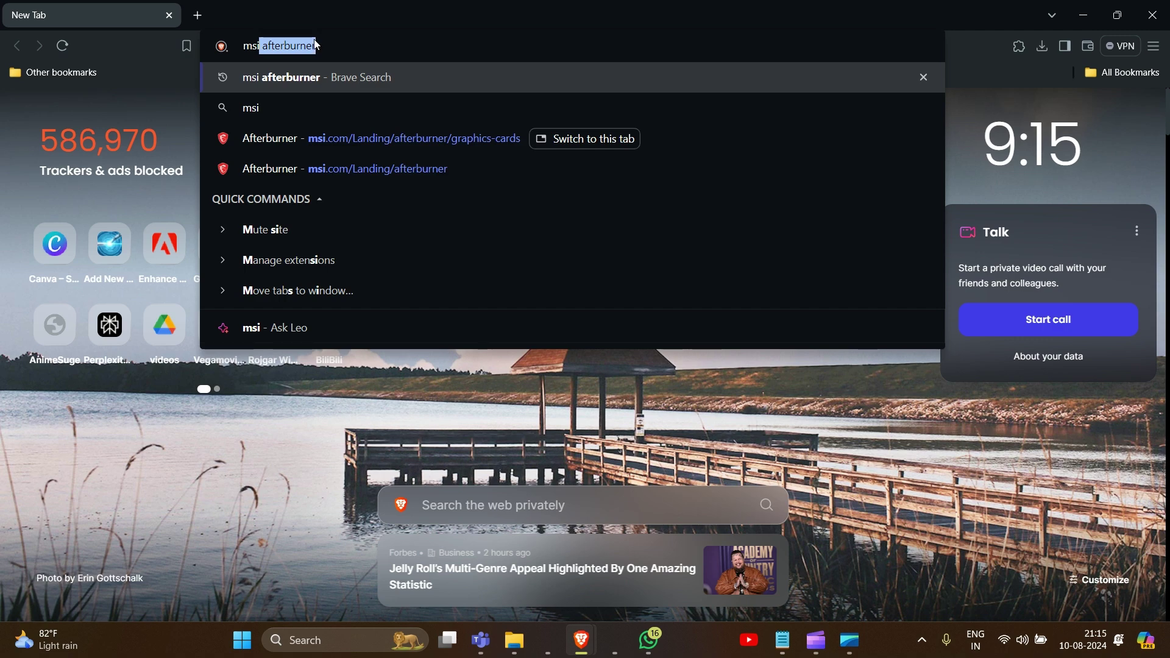
left_click(318, 86)
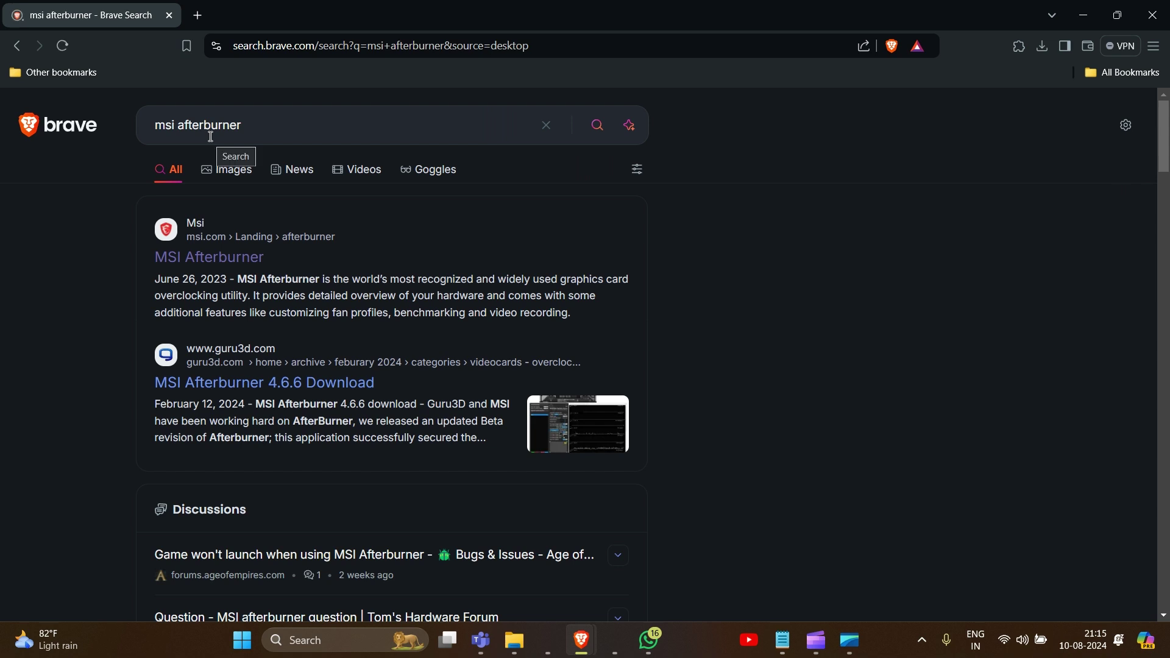
Open the official msi.com MSI Afterburner page from the search results
left_click(206, 263)
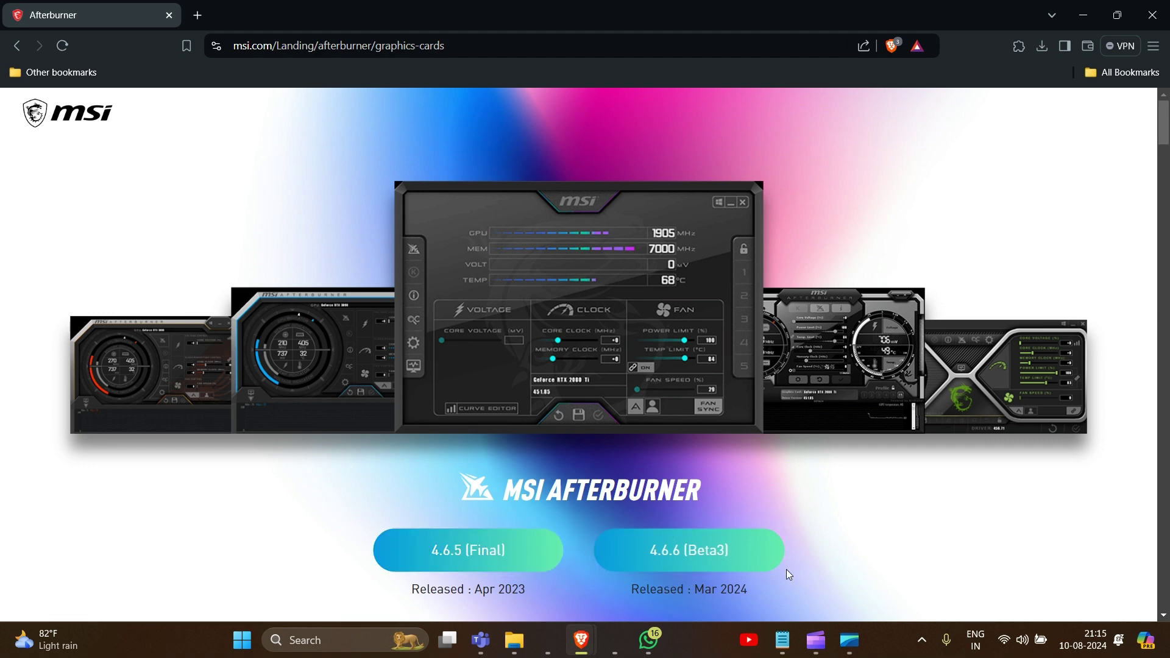
mouse_move(514, 639)
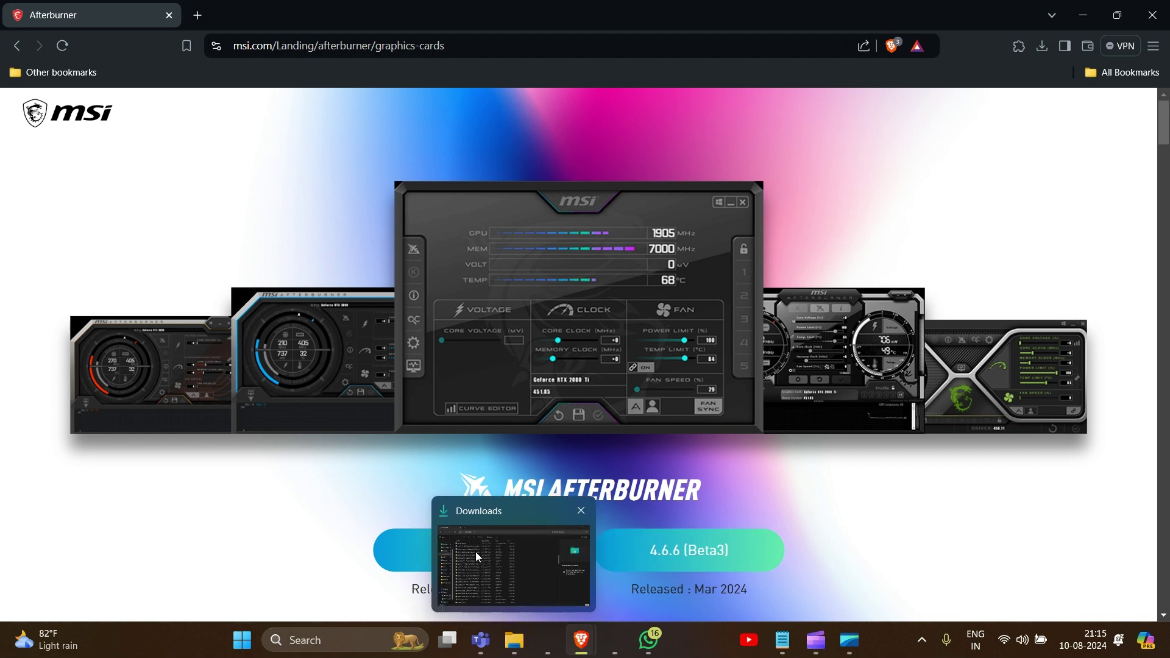
left_click(475, 551)
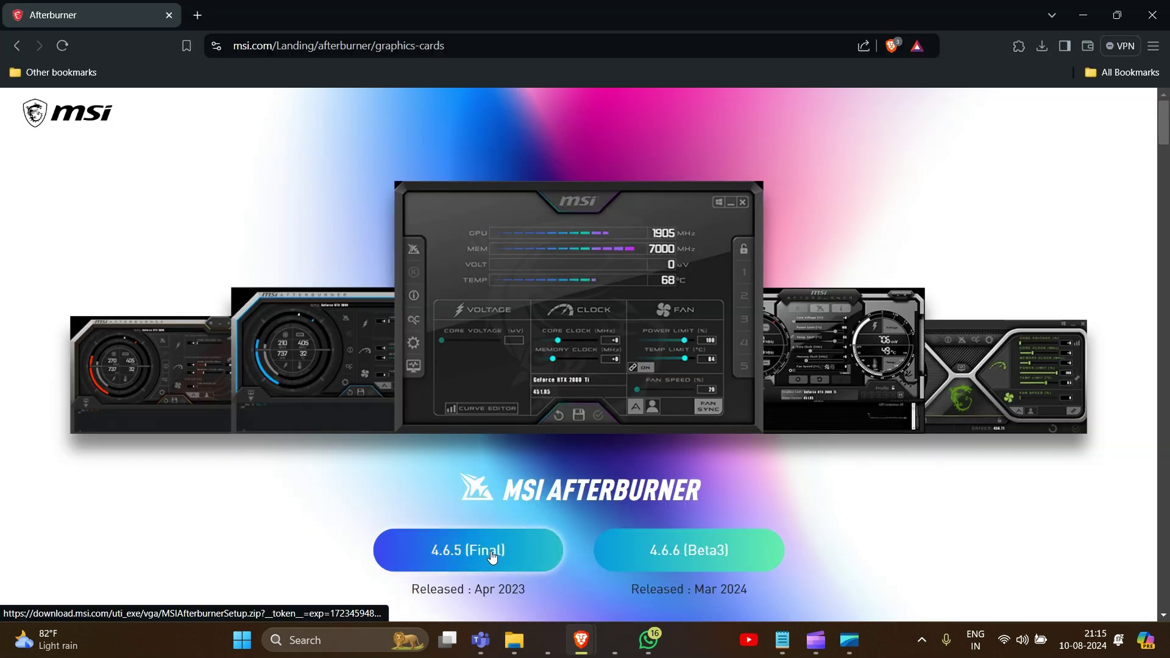
Save the 4.6.5 (Final) MSIAfterburnerSetup zip into the Downloads folder
left_click(492, 556)
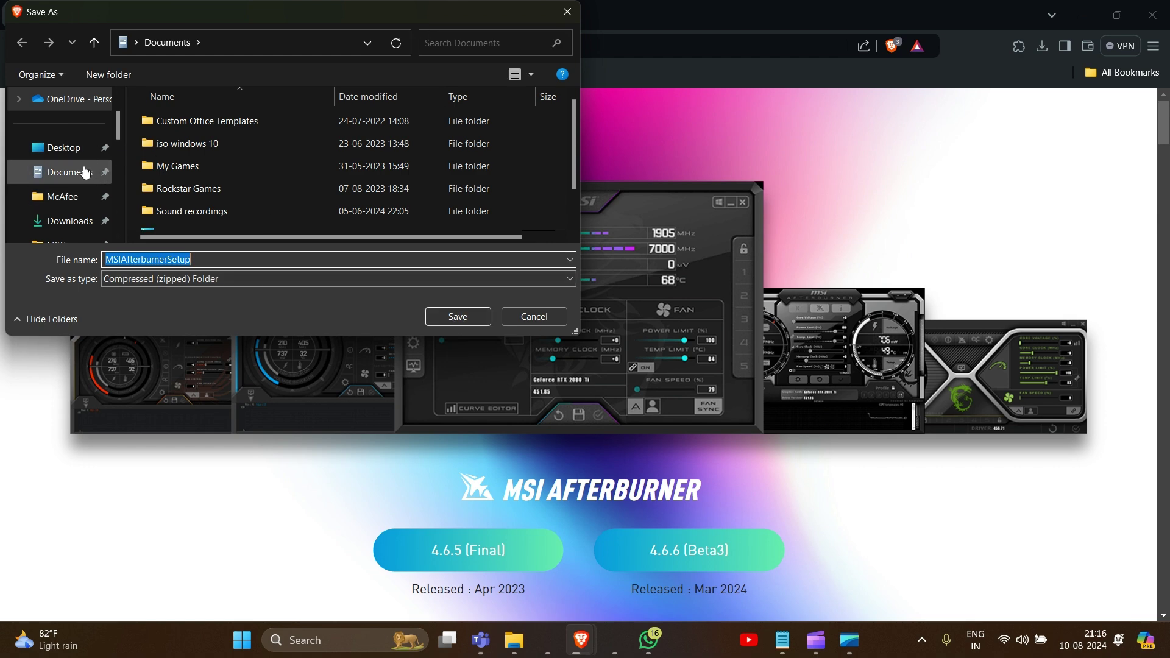
left_click(85, 173)
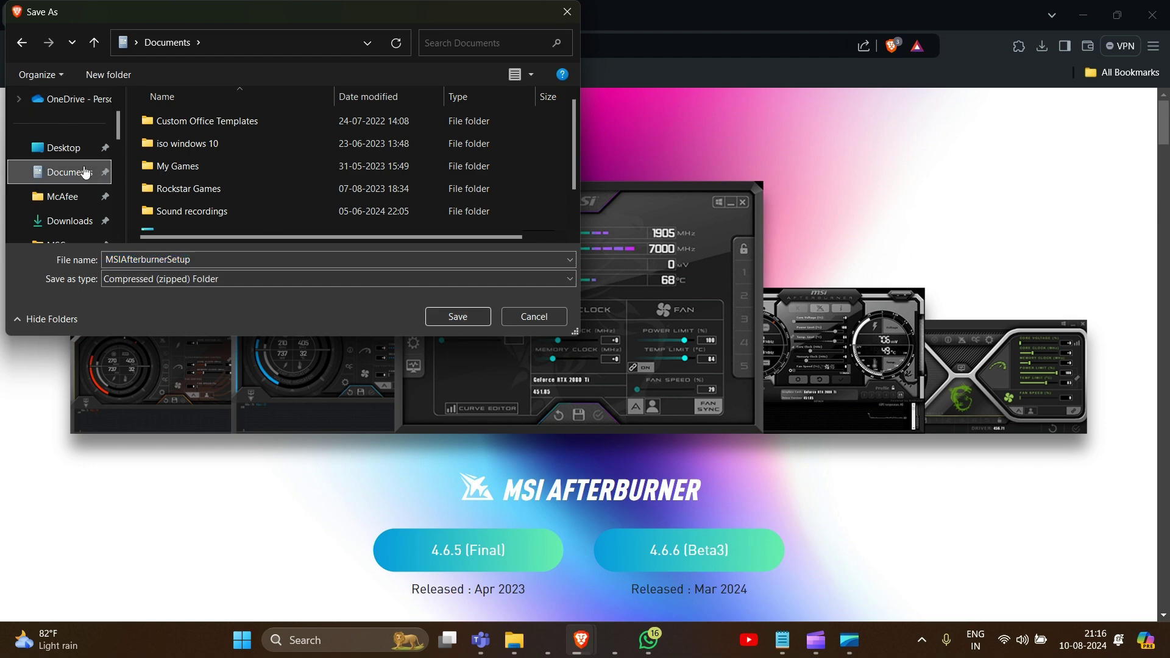
left_click(78, 223)
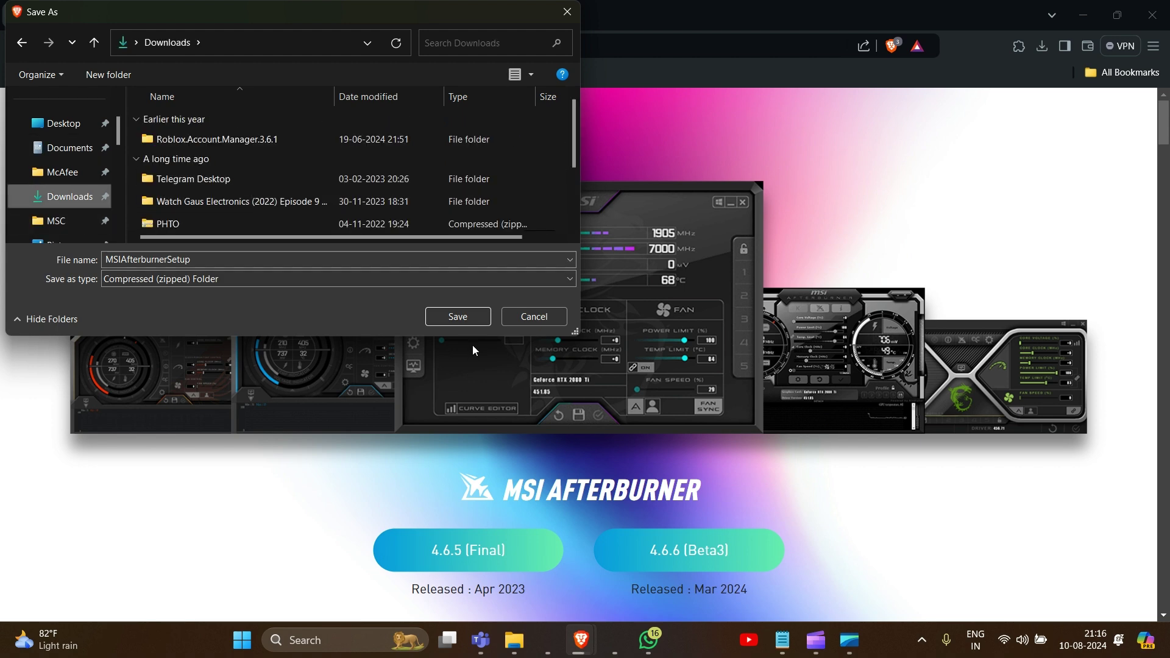
left_click(457, 317)
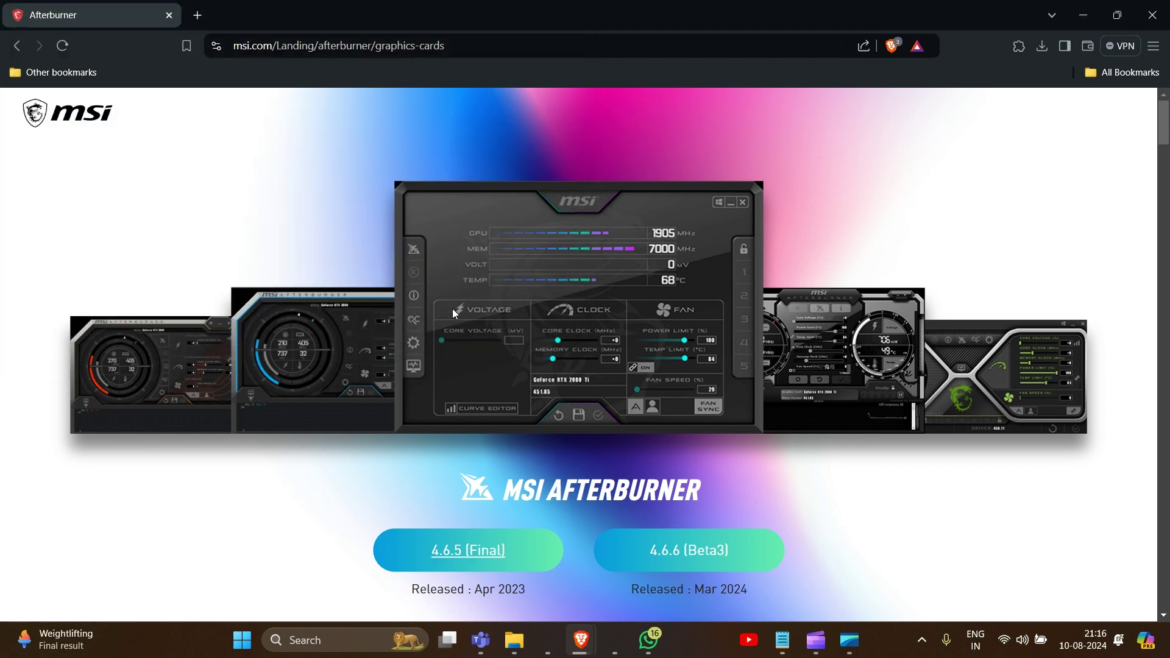
Confirm the 55.6 MB setup zip finished and view it in File Explorer's Downloads
left_click(1046, 46)
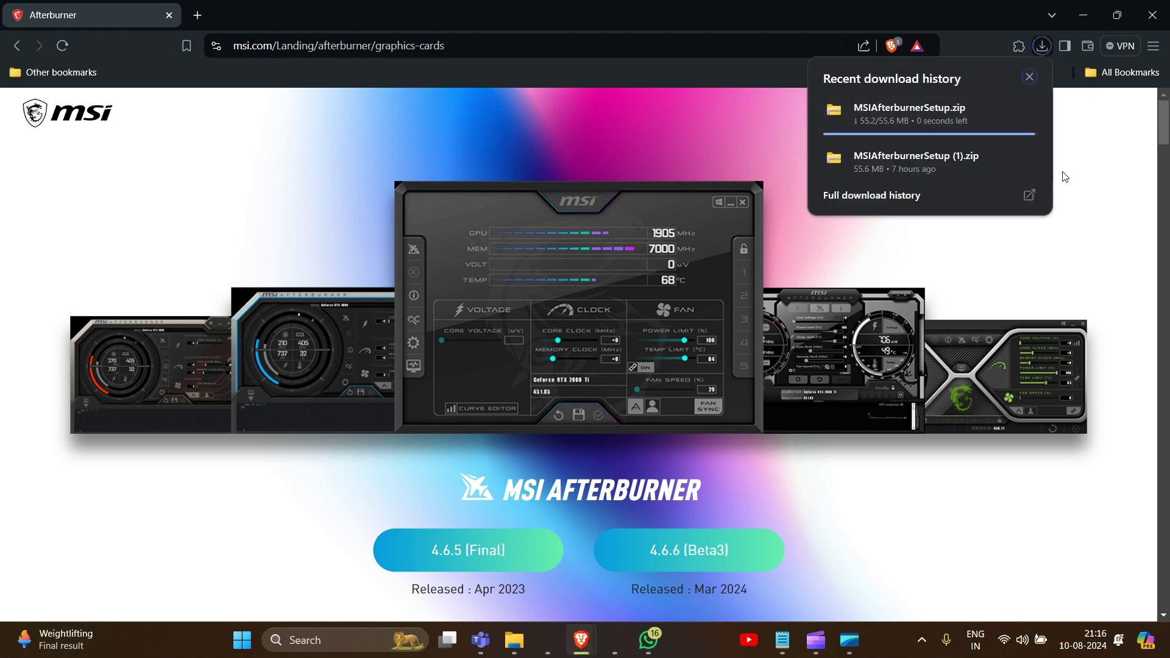
left_click(514, 655)
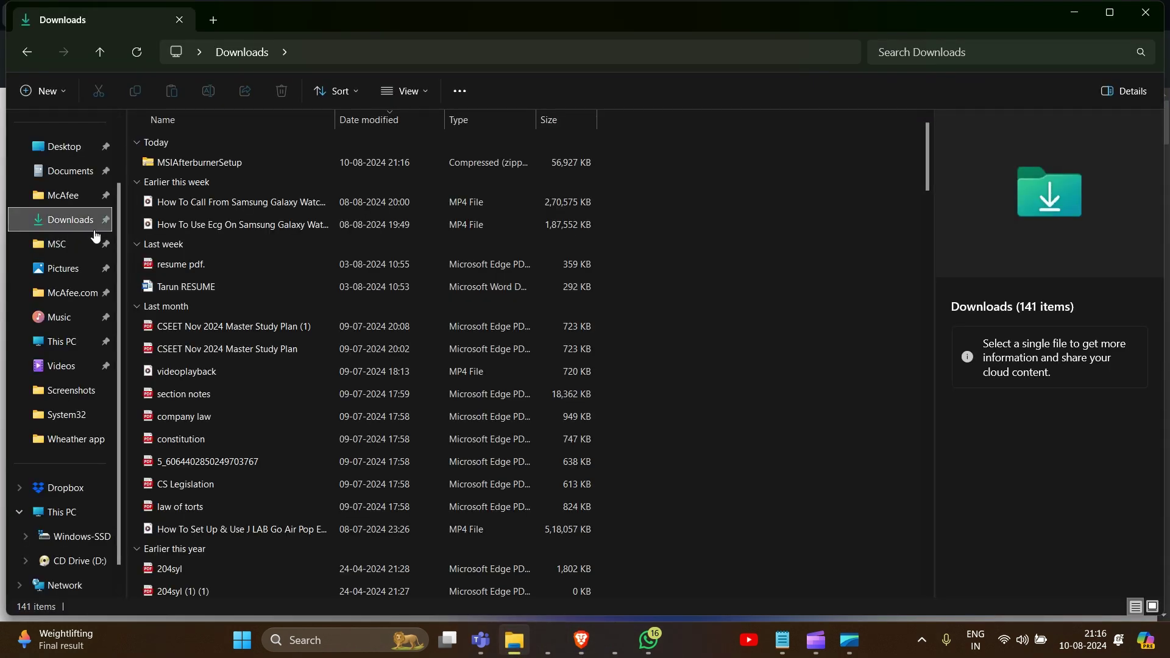
Extract the MSIAfterburnerSetup zip to its default same-named folder in Downloads
left_click(179, 166)
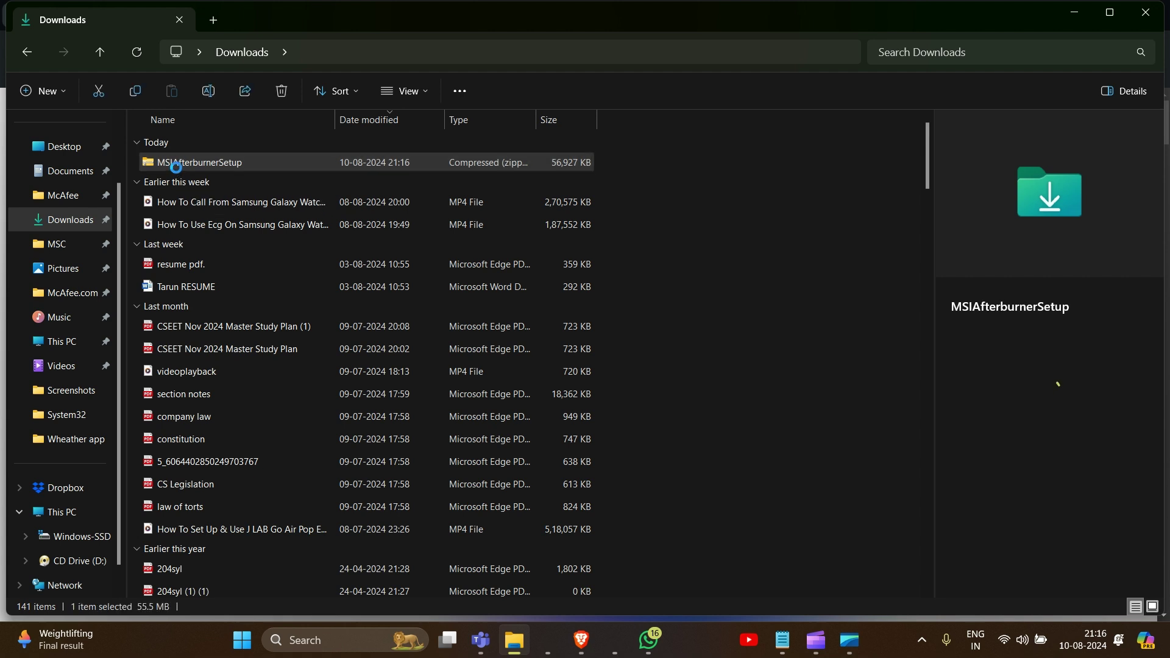
right_click(176, 166)
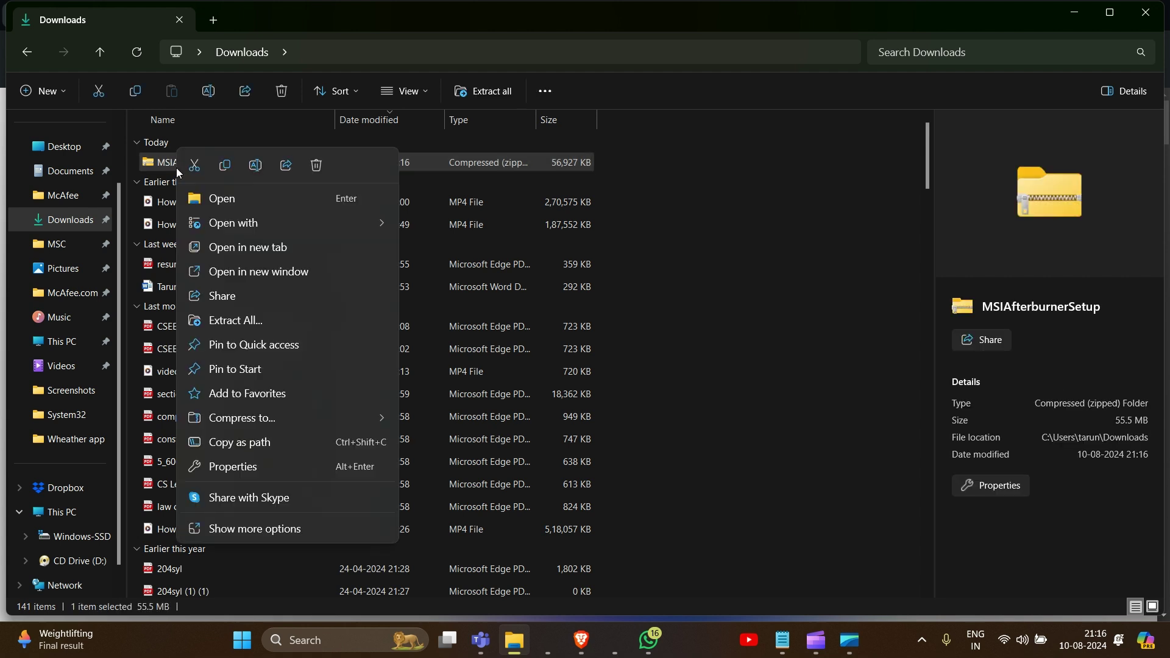
left_click(228, 320)
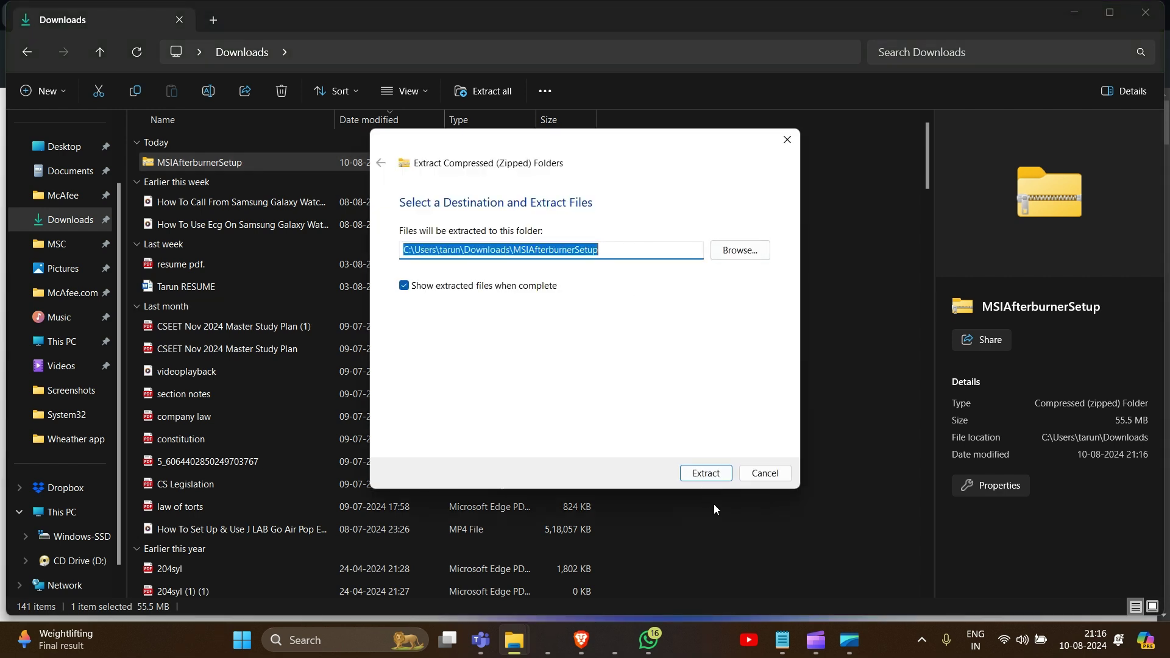
left_click(705, 474)
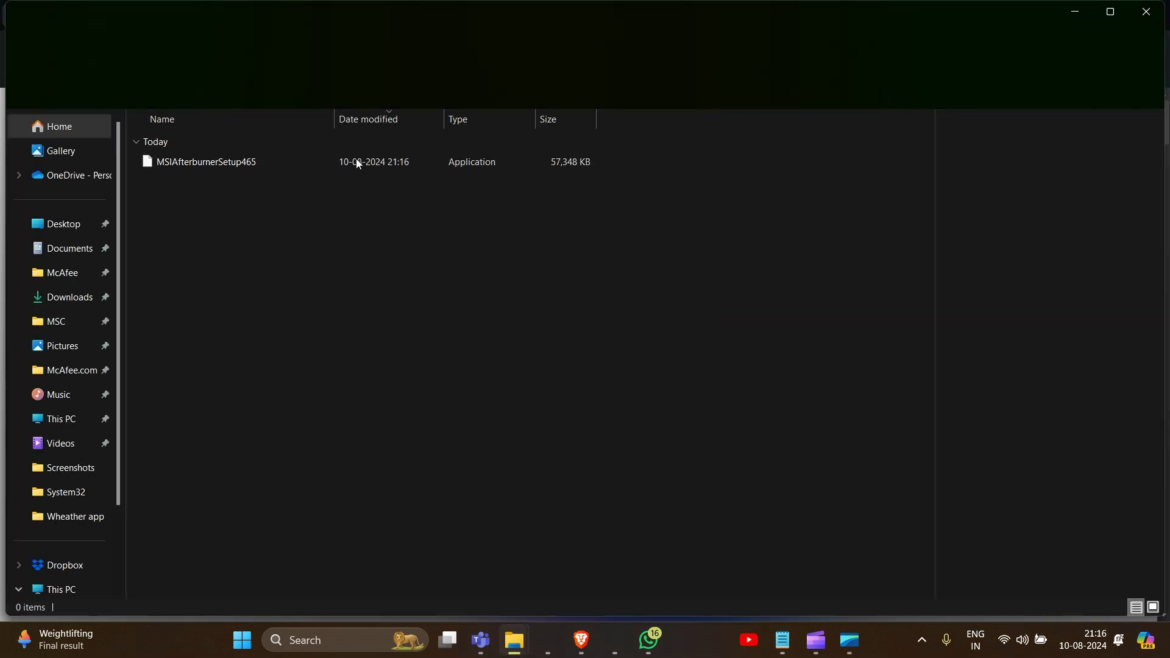
Launch MSIAfterburnerSetup465 and install with MSI Afterburner and Norton 360 for Gamer ticked
double_click(271, 159)
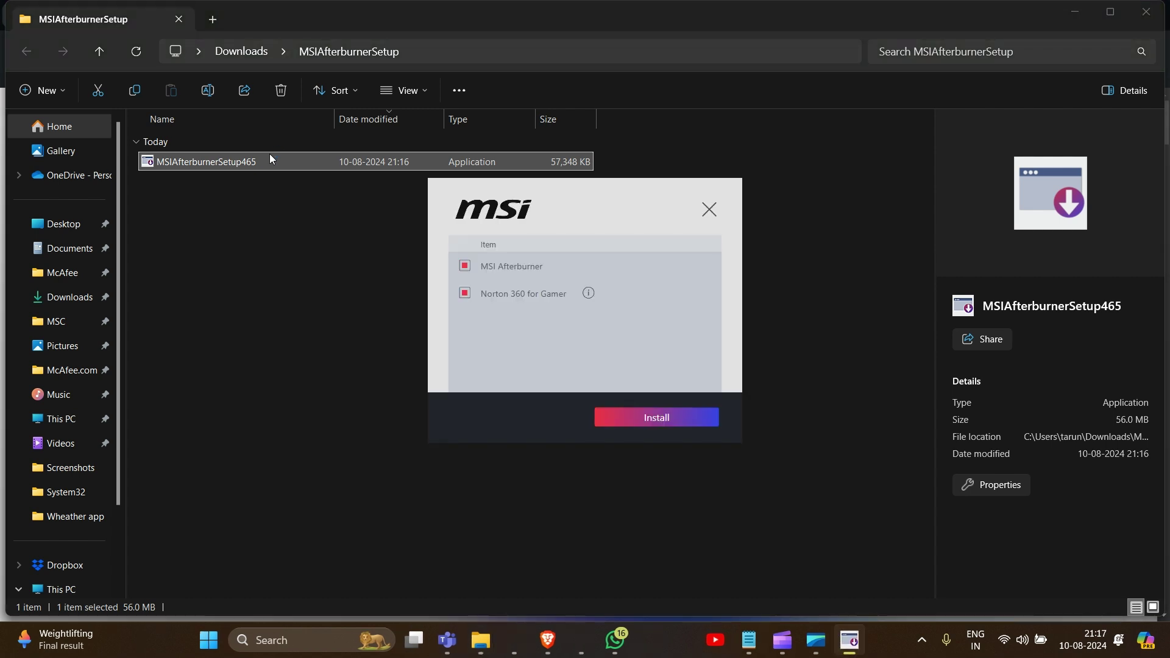
left_click(663, 419)
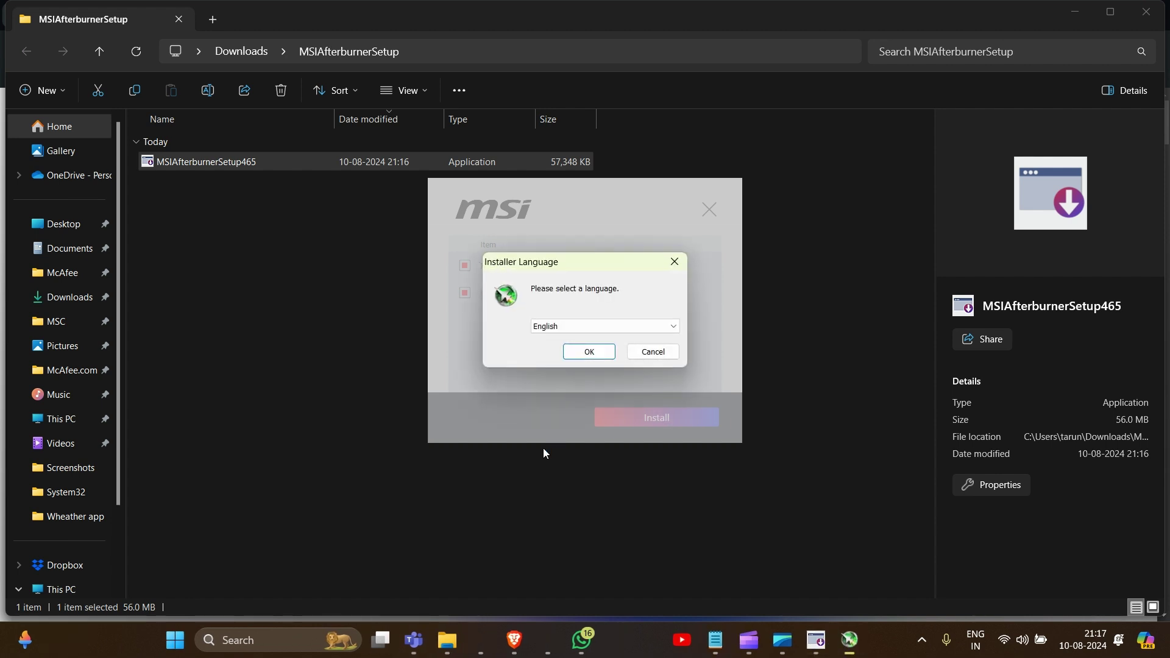
Keep English as the language, pass the welcome page and accept the license terms
left_click(596, 352)
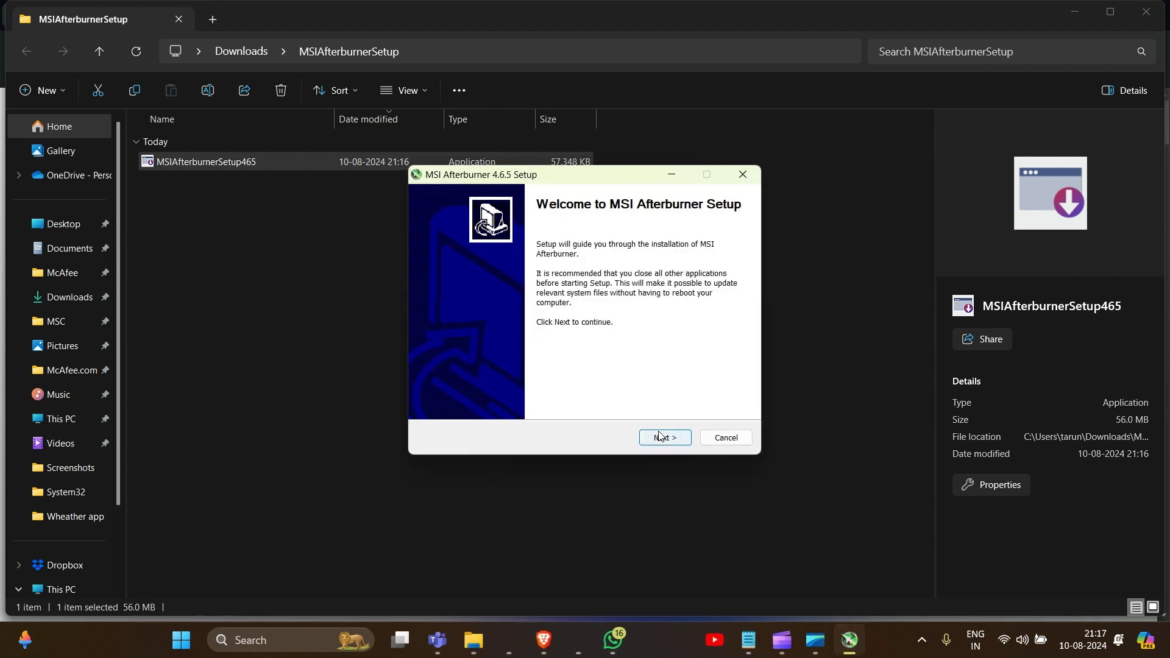
left_click(662, 438)
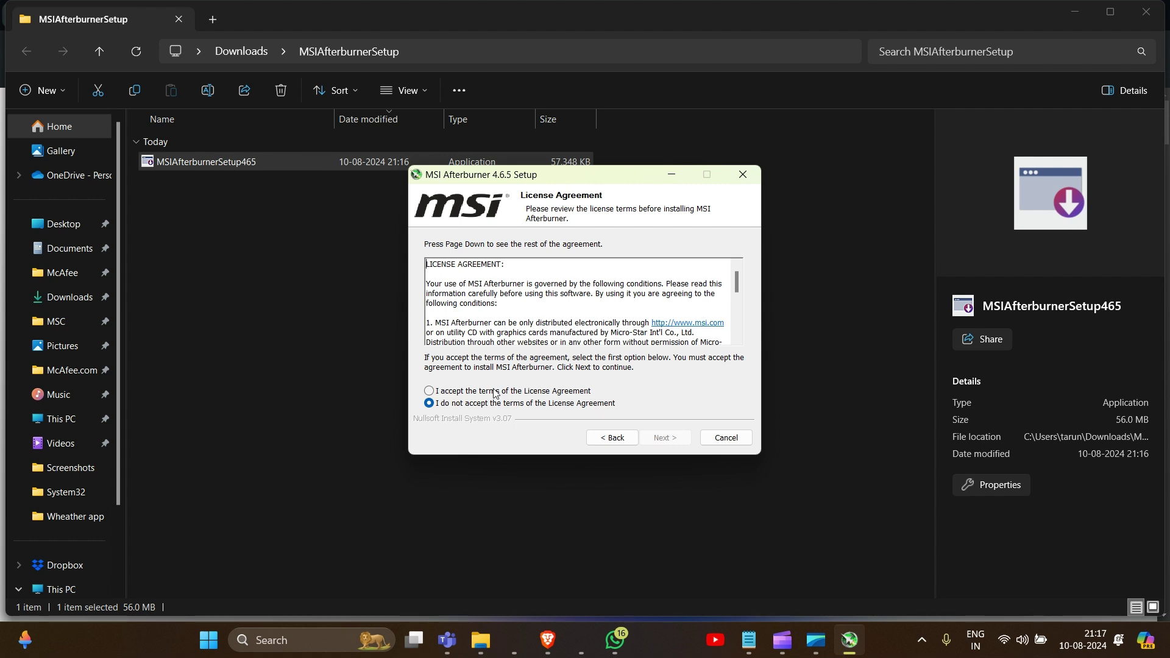
left_click(430, 392)
left_click(669, 441)
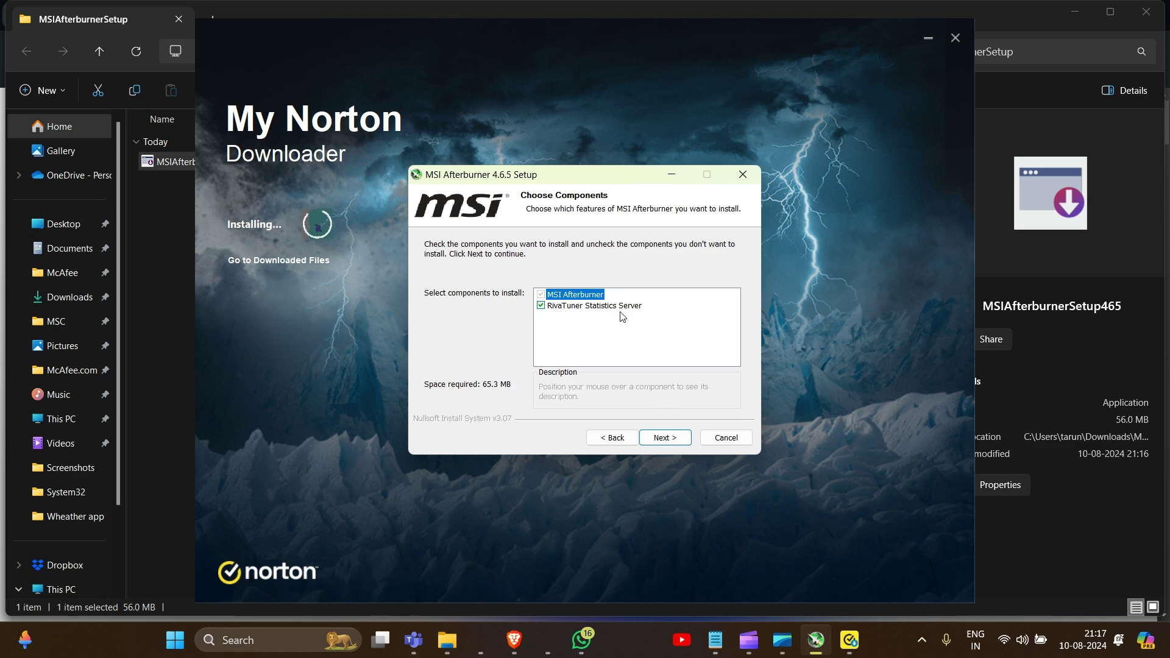
Keep both components and the default folder, disable shortcut creation, and start installing
left_click(670, 440)
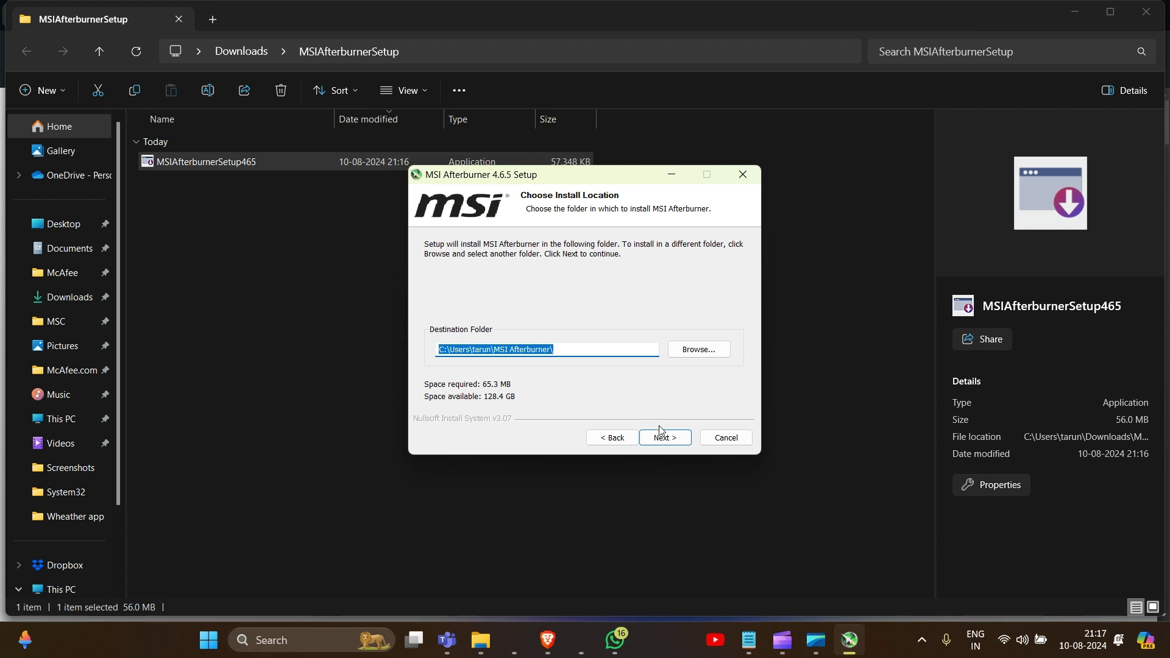
left_click(663, 436)
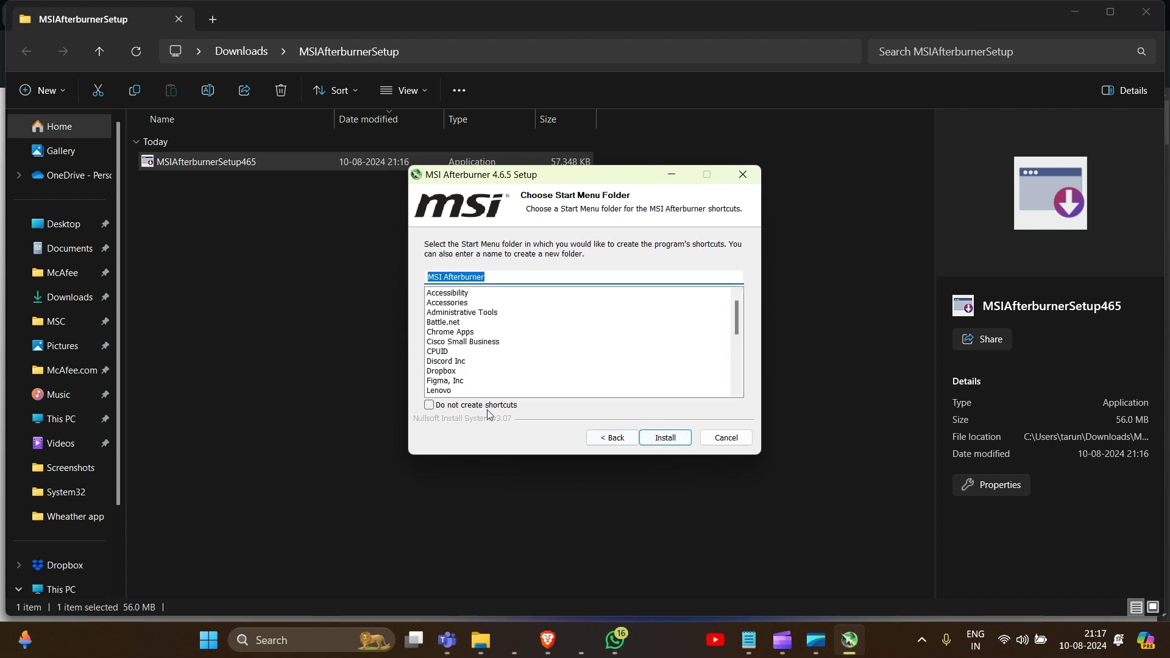
left_click(430, 406)
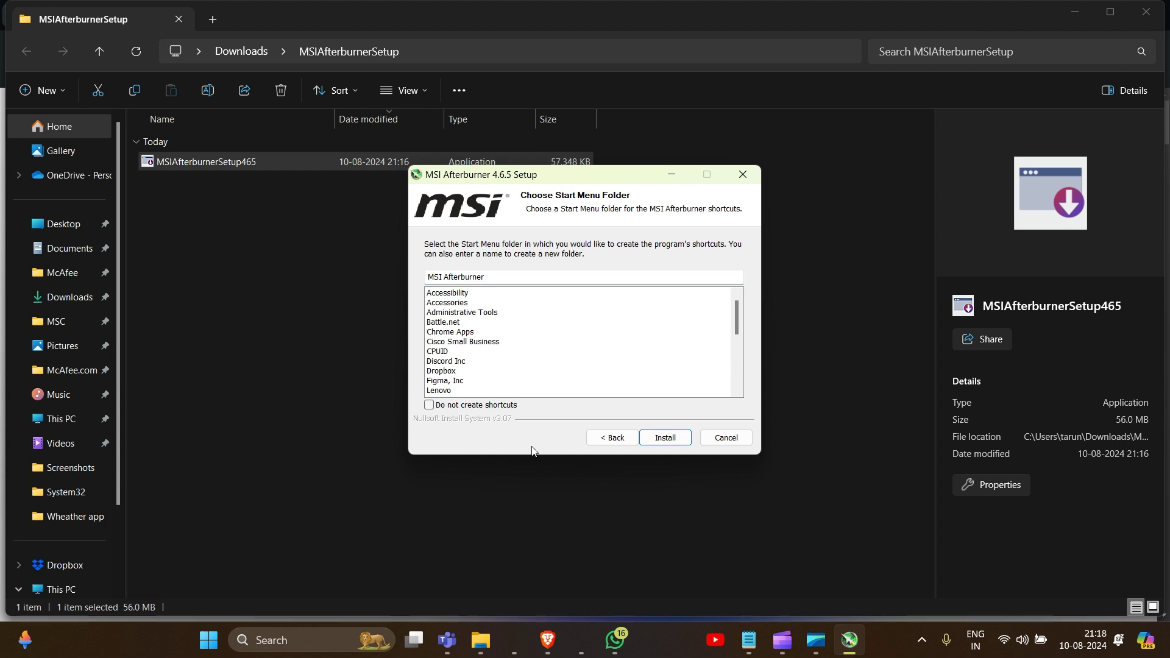
left_click(429, 405)
left_click(664, 437)
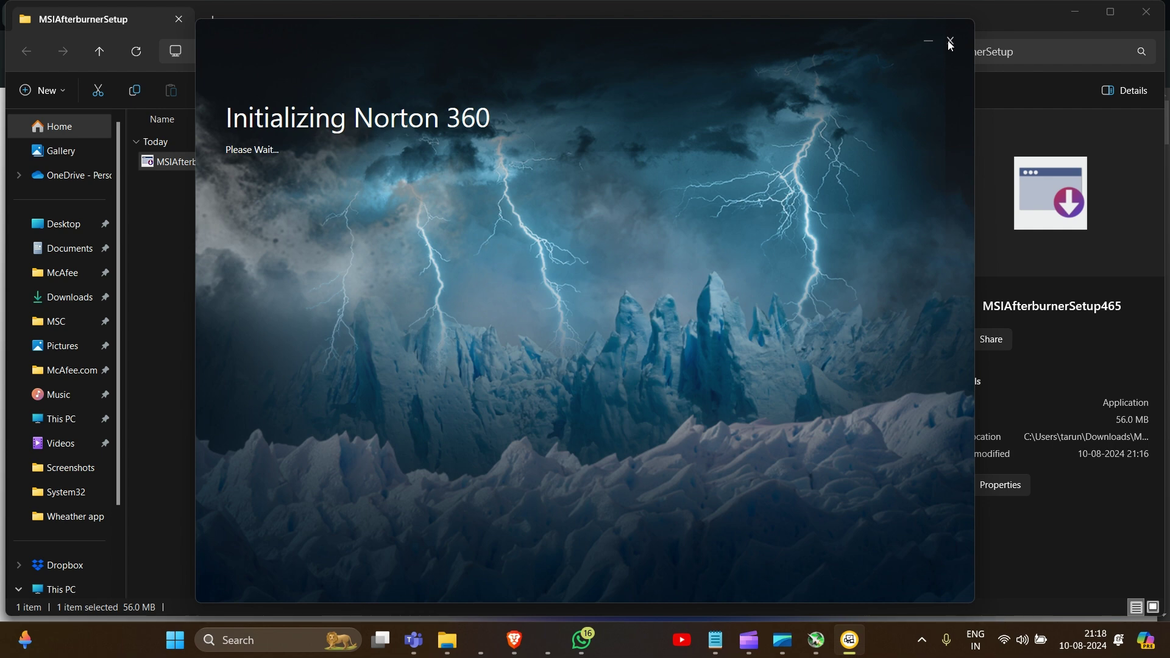
Minimize the Norton window, then exit the Norton Download Manager
left_click(928, 41)
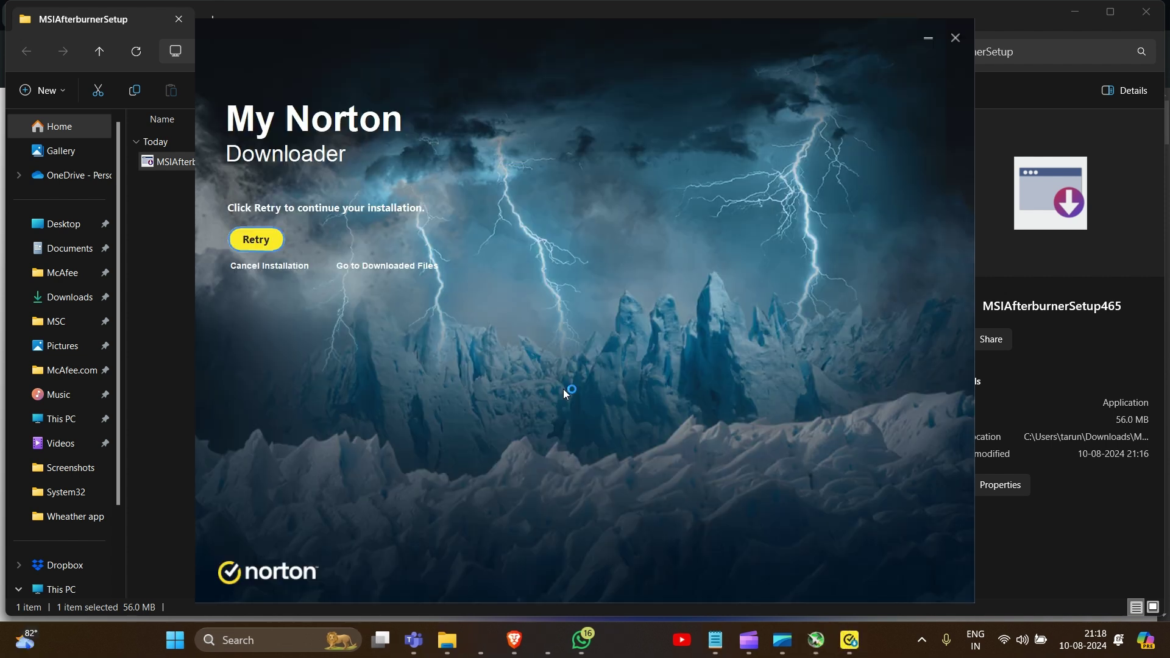
left_click(955, 37)
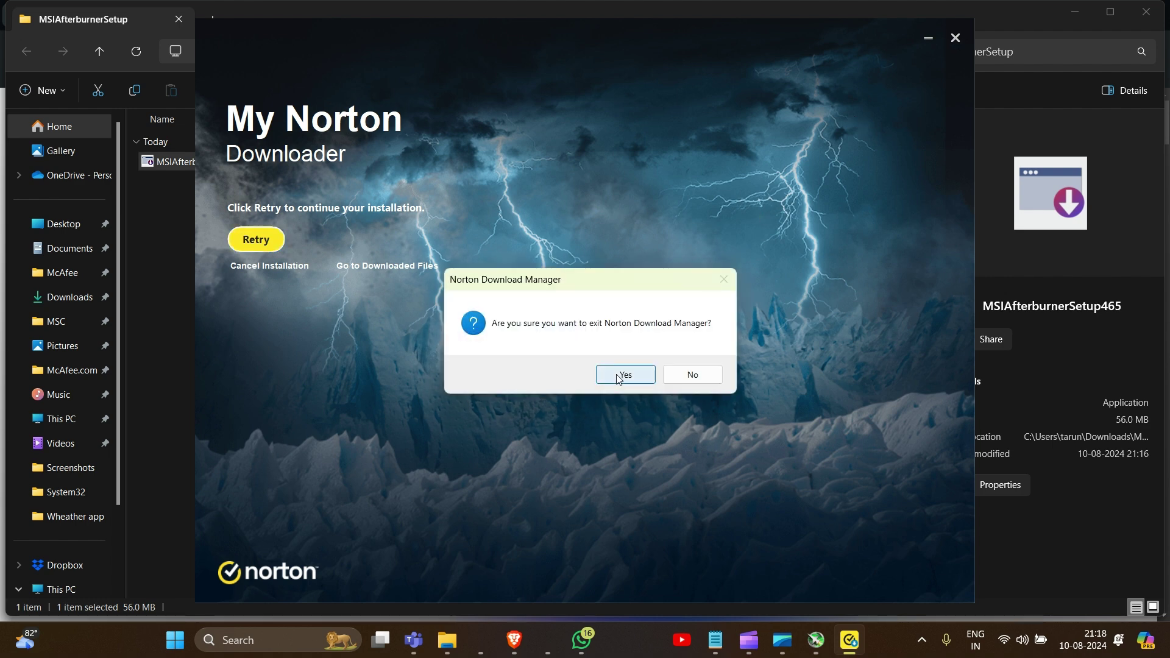
left_click(618, 375)
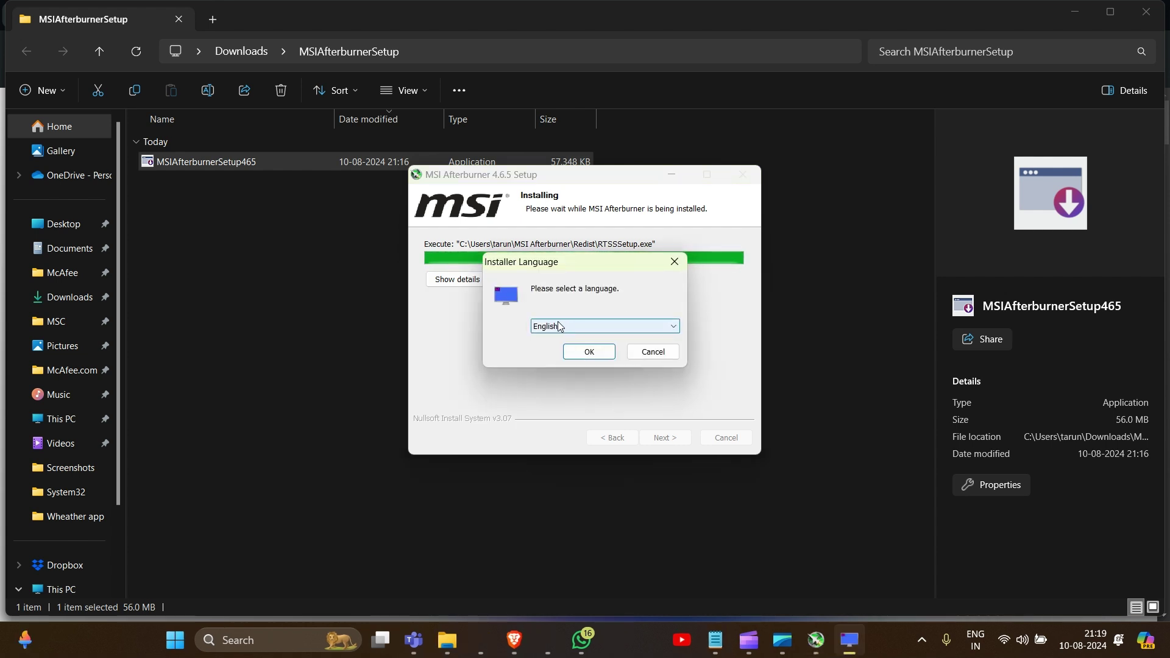
Keep English as the RivaTuner Statistics Server 7.3.4 installer language
left_click(583, 352)
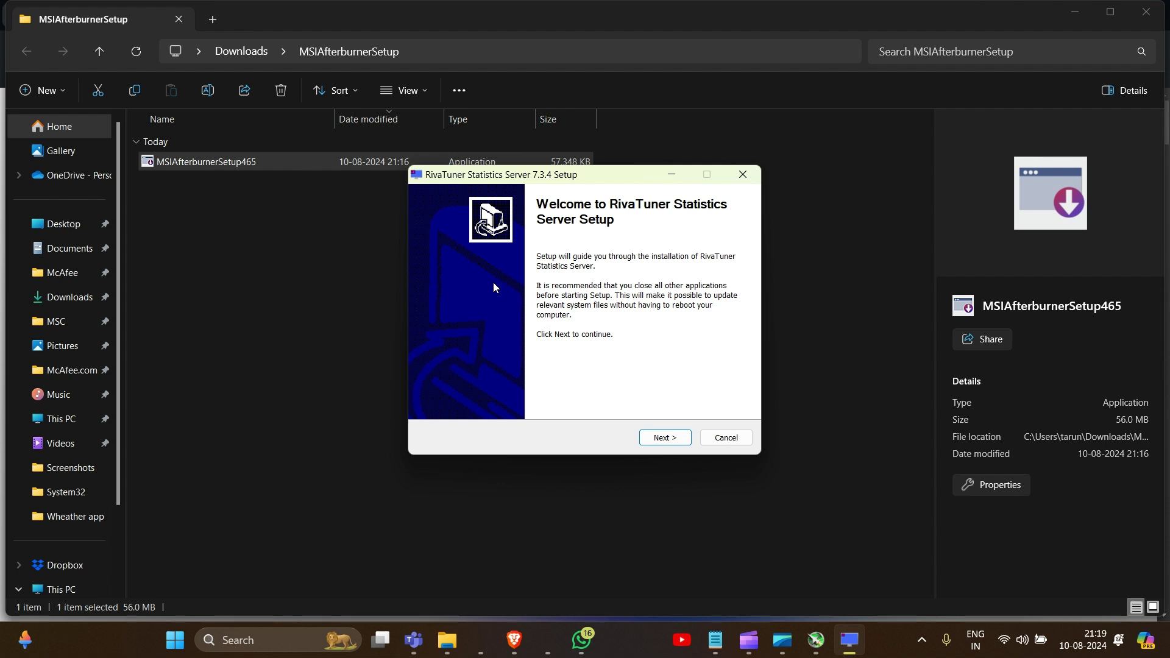
Accept the RivaTuner Statistics Server 7.3.4 license, keep the default install folder, and install it
left_click(662, 438)
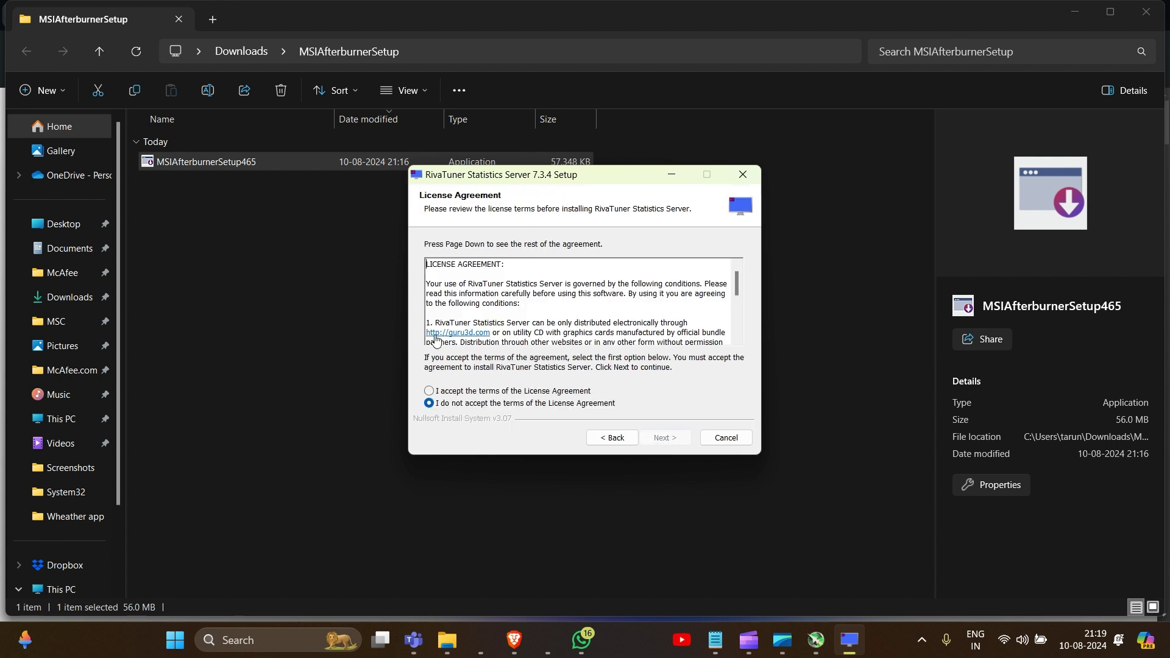
left_click(429, 392)
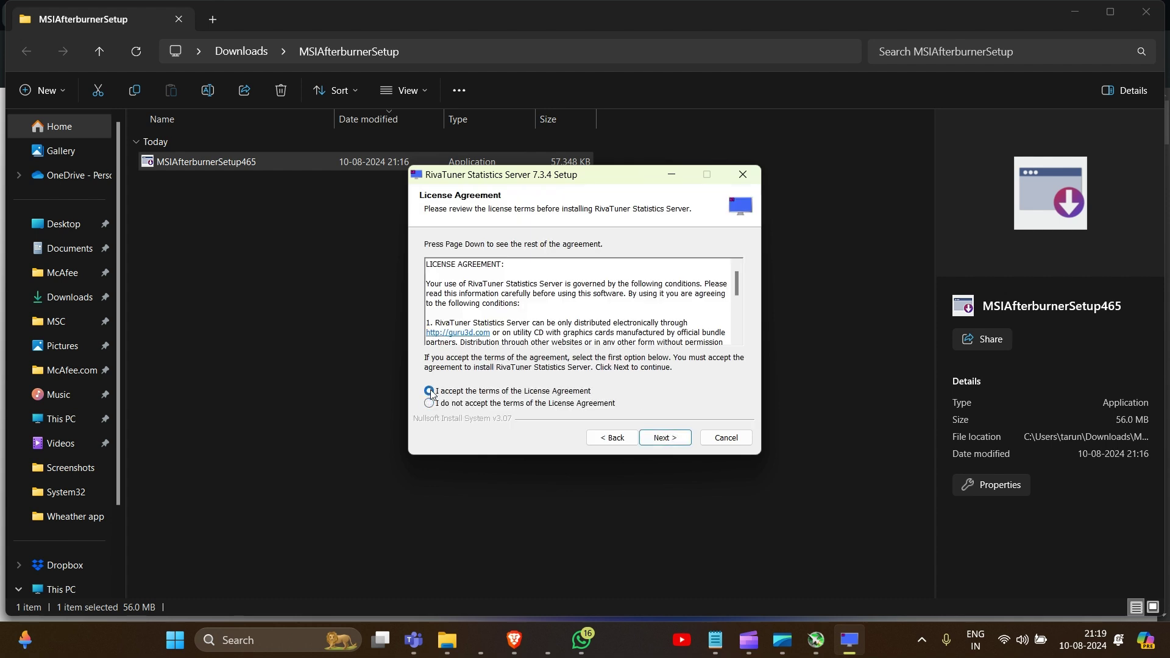
left_click(657, 440)
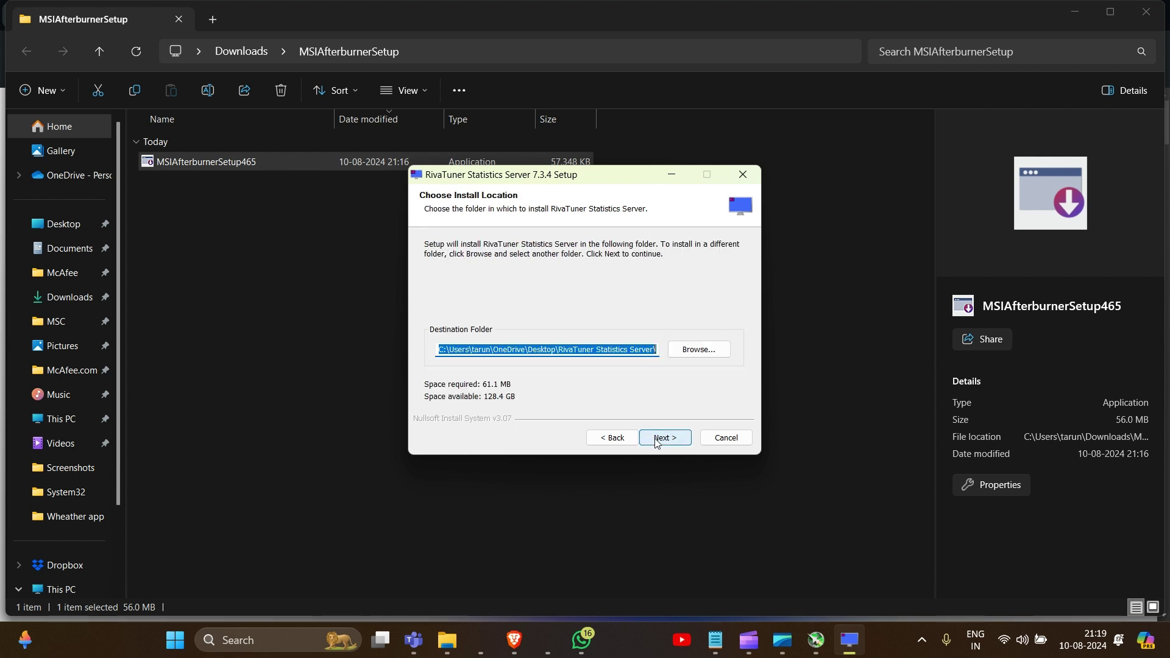
left_click(657, 441)
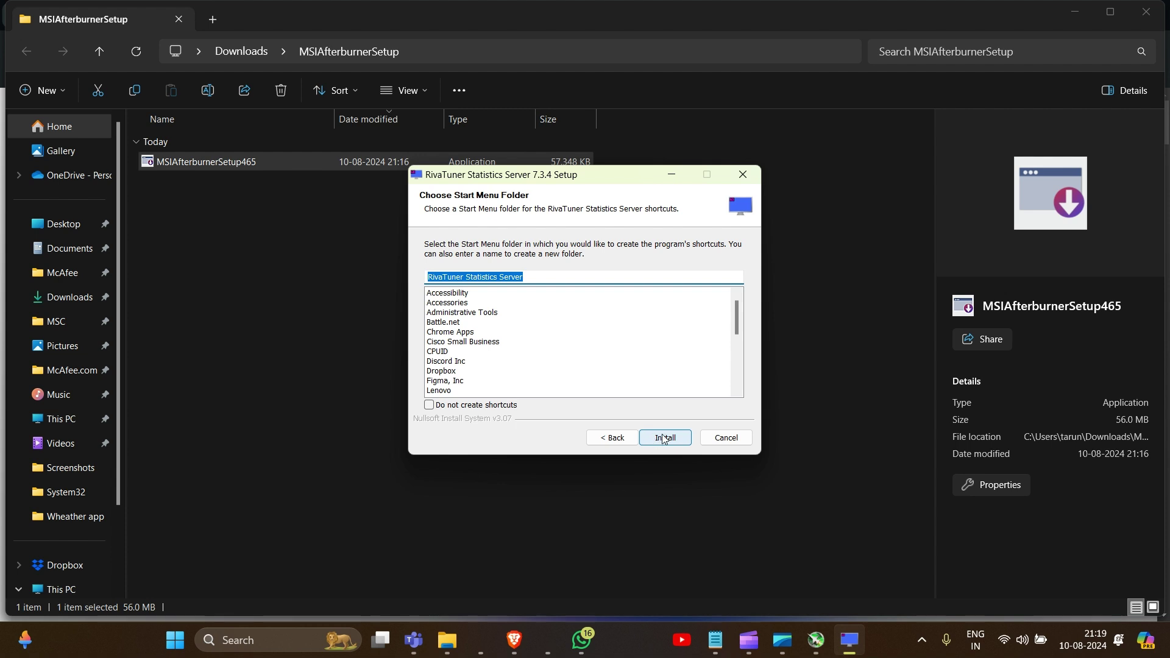
left_click(671, 437)
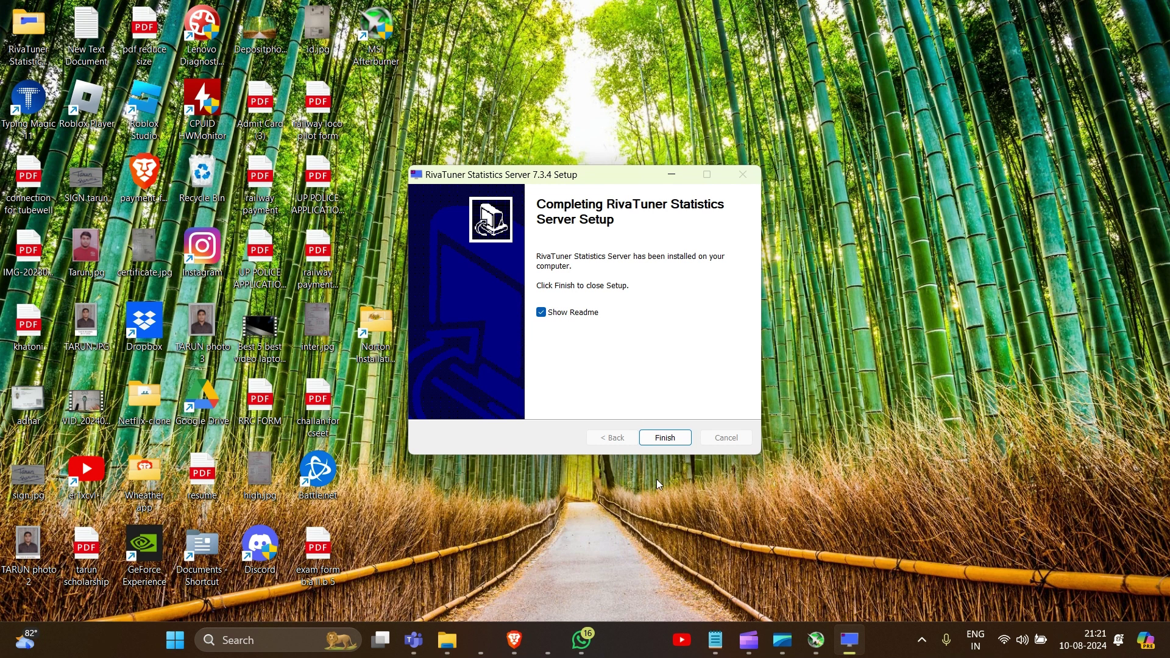
Finish RivaTuner setup and close the ReadMe.pdf it opened in Edge
left_click(664, 438)
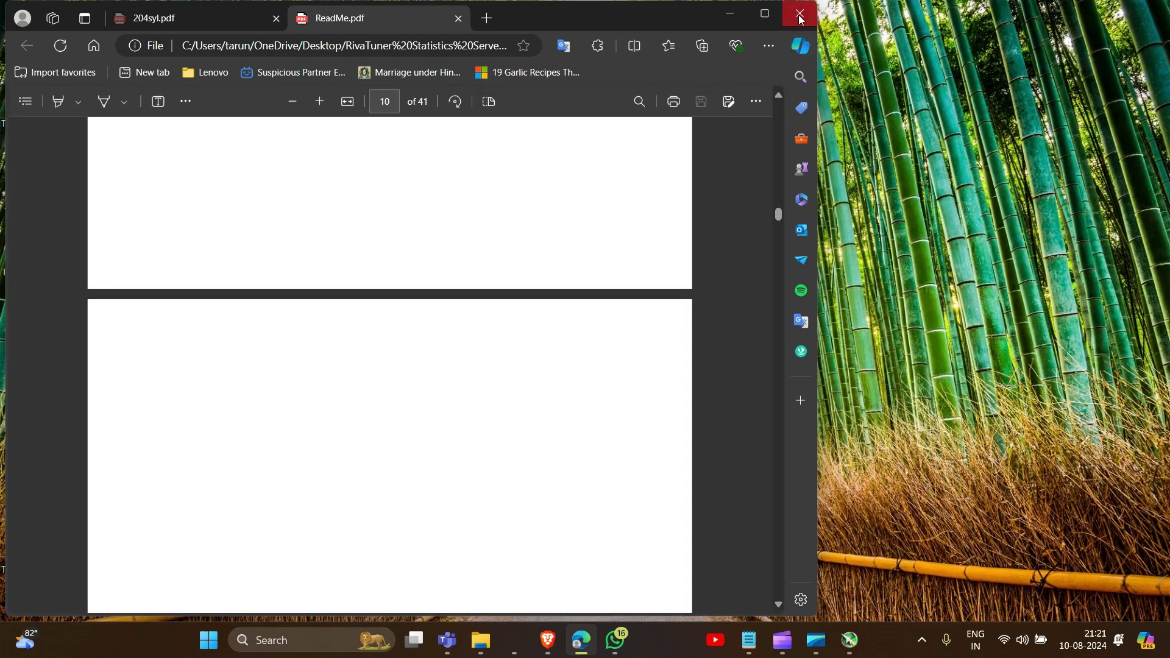
left_click(801, 19)
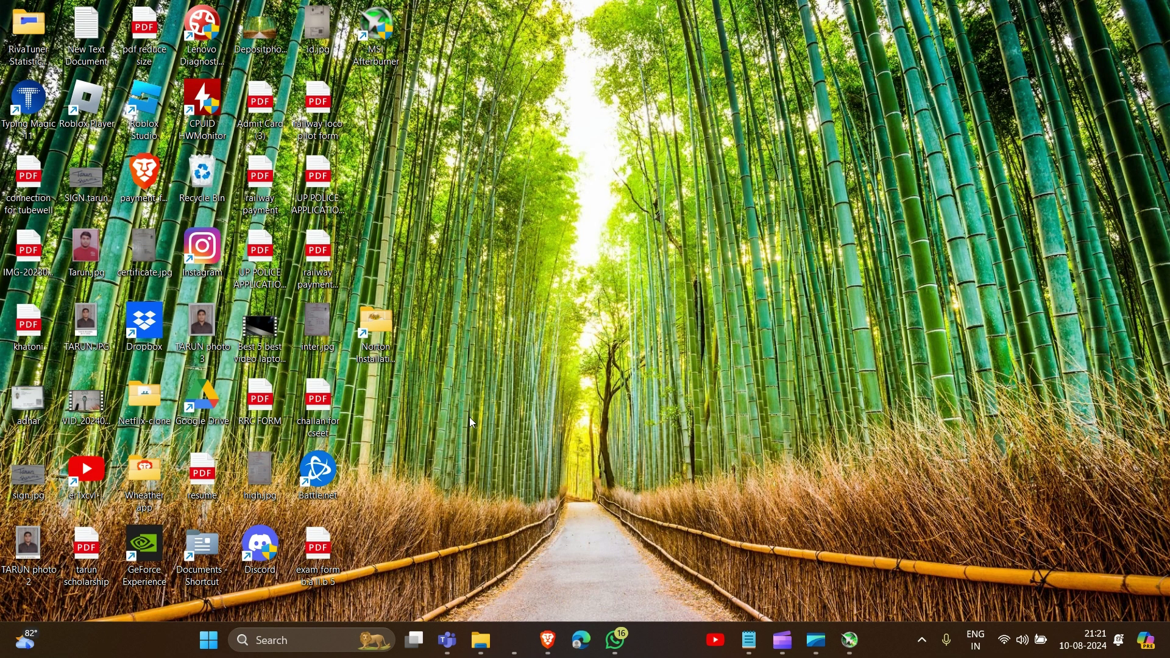